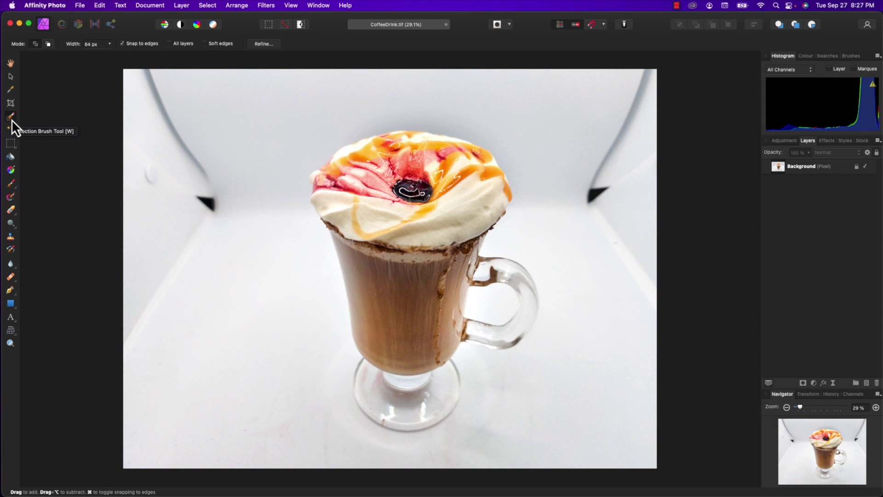
Step: With the Pen tool, zoom in and trace curved nodes along the whipped-cream top from its left edge
left_click(10, 290)
scroll(336, 171, "up", 1)
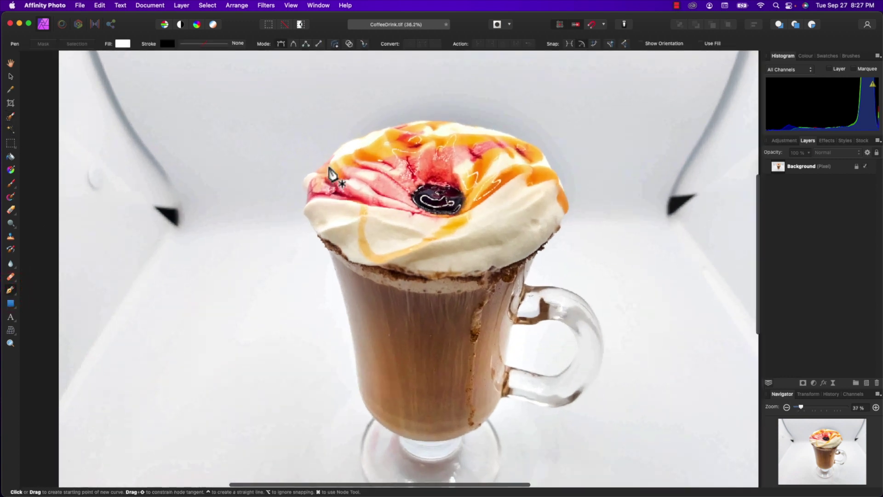
scroll(331, 173, "up", 10)
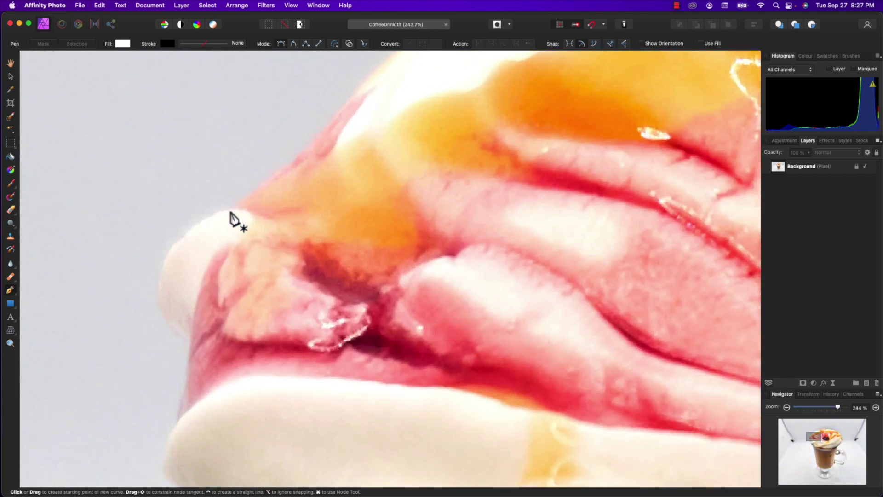
left_click(231, 210)
left_click_drag(286, 170, 303, 153)
left_click_drag(388, 108, 341, 219)
left_click_drag(330, 180, 360, 155)
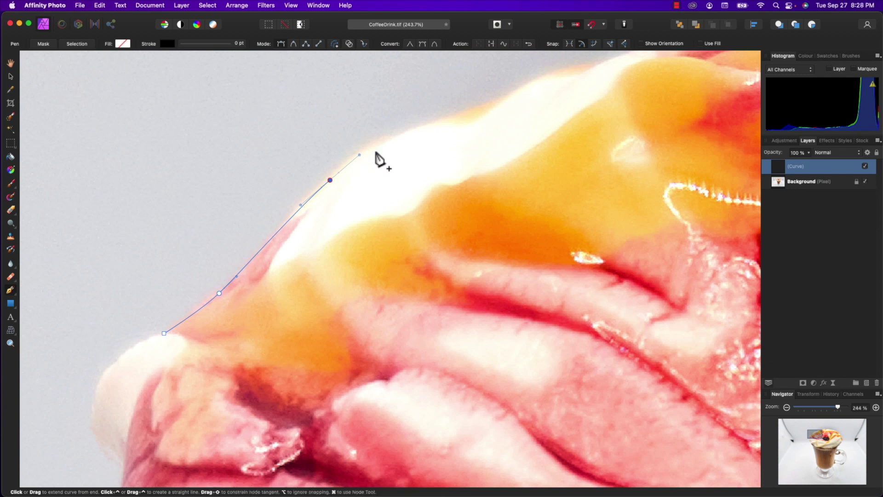
left_click_drag(461, 117, 360, 276)
left_click_drag(360, 237, 373, 231)
left_click_drag(434, 217, 514, 195)
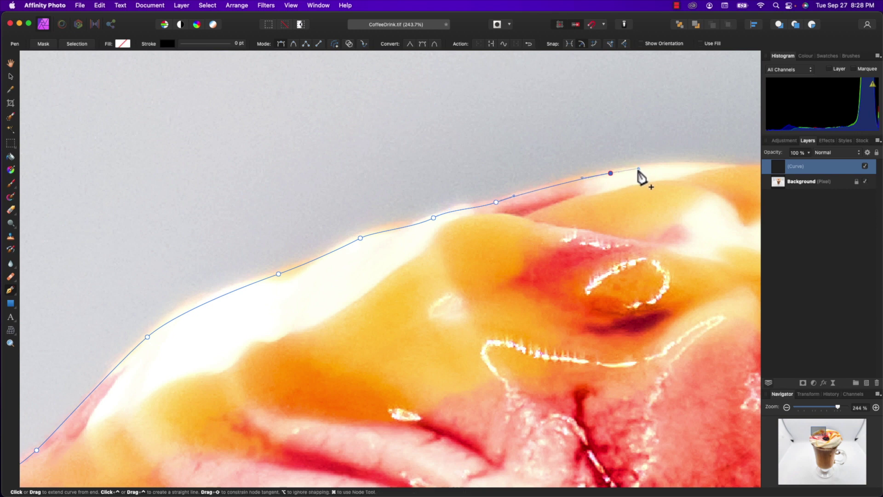
left_click_drag(637, 177, 418, 183)
left_click(464, 183)
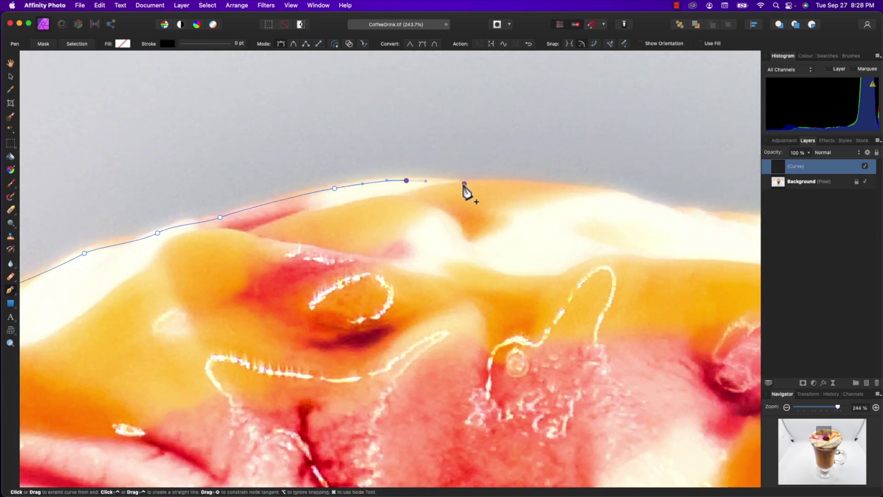
left_click_drag(515, 182, 531, 183)
Step: Continue the path down the cream and the glass's right side
scroll(575, 202, "right", 3)
left_click_drag(670, 221, 690, 230)
scroll(692, 313, "down", 5)
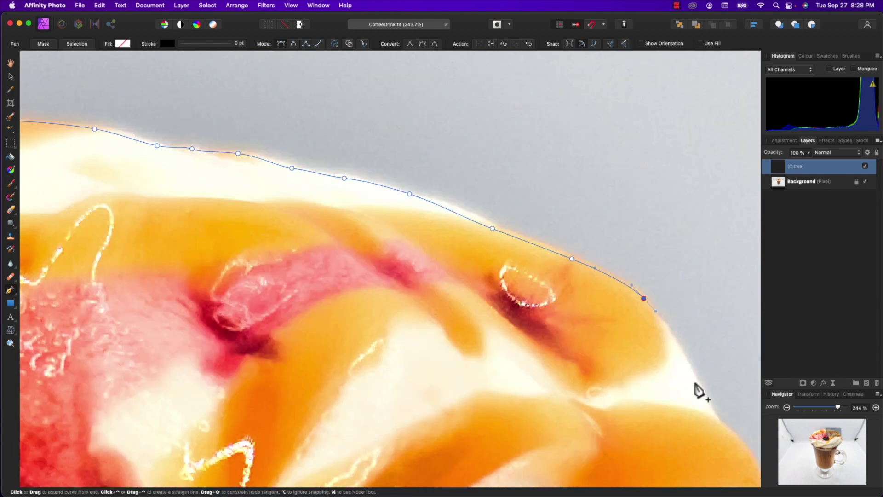
scroll(579, 375, "down", 5)
left_click(468, 345)
scroll(471, 360, "down", 5)
left_click(546, 345)
scroll(493, 438, "down", 5)
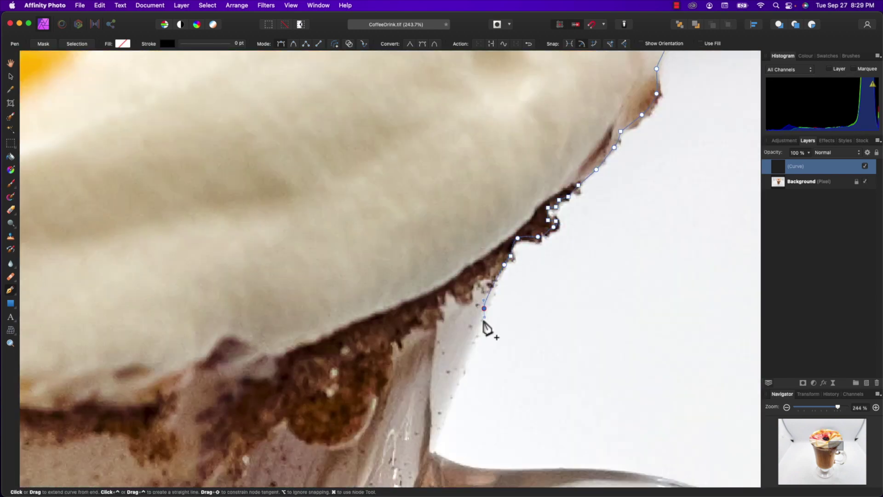
scroll(487, 330, "down", 2)
left_click(466, 279)
left_click_drag(548, 296, 571, 303)
scroll(570, 304, "down", 5)
scroll(587, 301, "down", 5)
Step: Trace nodes around the glass handle's outside and underside to where it meets the glass
left_click(441, 408)
scroll(442, 408, "left", 5)
left_click(297, 337)
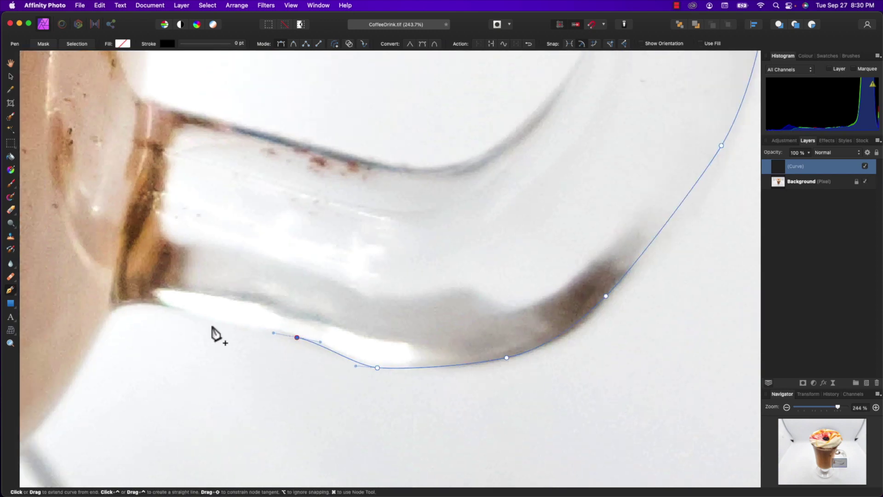
left_click(199, 318)
left_click(140, 302)
left_click(105, 319)
scroll(95, 338, "left", 5)
scroll(516, 380, "down", 15)
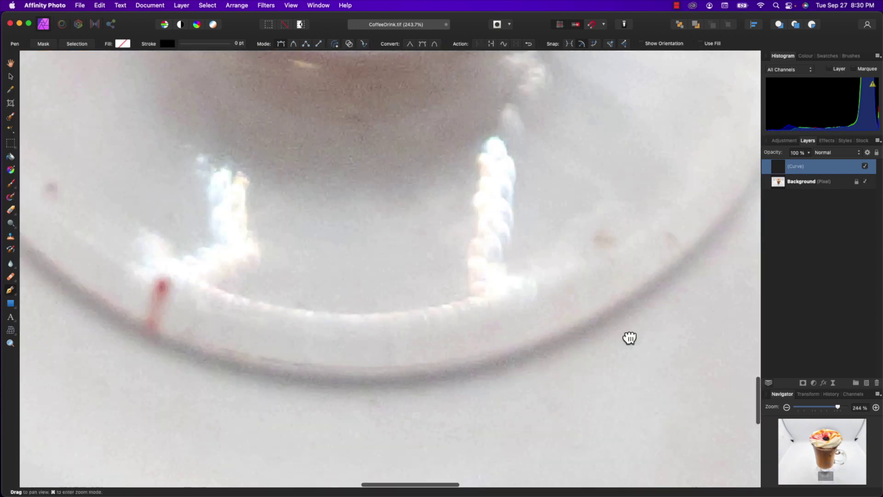
scroll(341, 325, "up", 15)
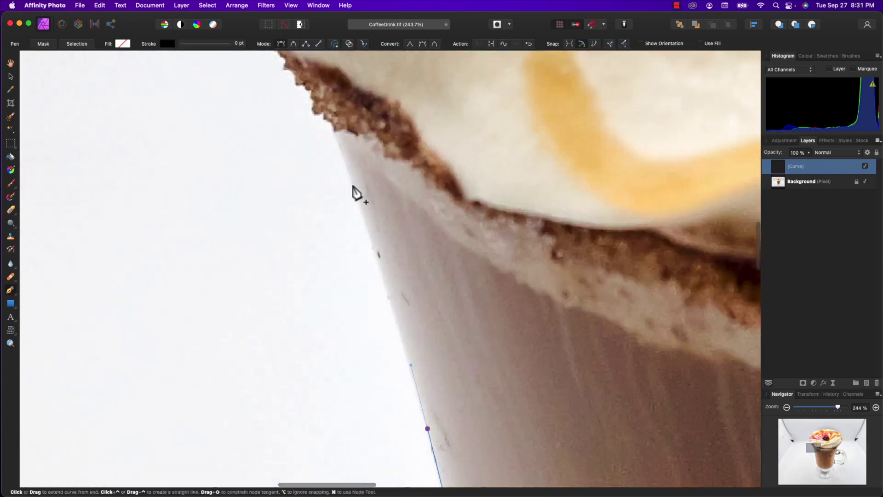
Step: Trace up the crust and cream's left side, close the path, and fit the photo in view
left_click(410, 402)
left_click(370, 347)
left_click(303, 258)
left_click(286, 220)
scroll(294, 230, "up", 5)
left_click(318, 279)
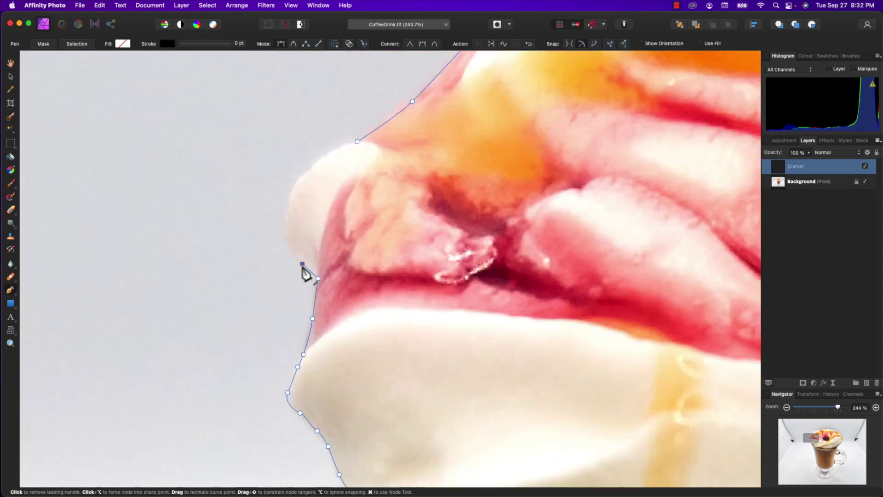
left_click(289, 241)
left_click(323, 161)
left_click(357, 142)
key("Escape")
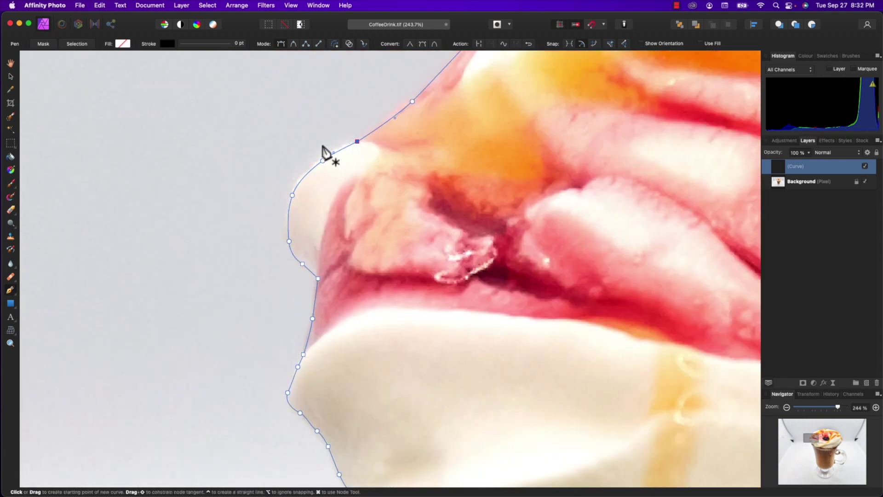
key("super+minus")
key("super+minus")
key("super+minus")
key("super+minus")
key("super+minus")
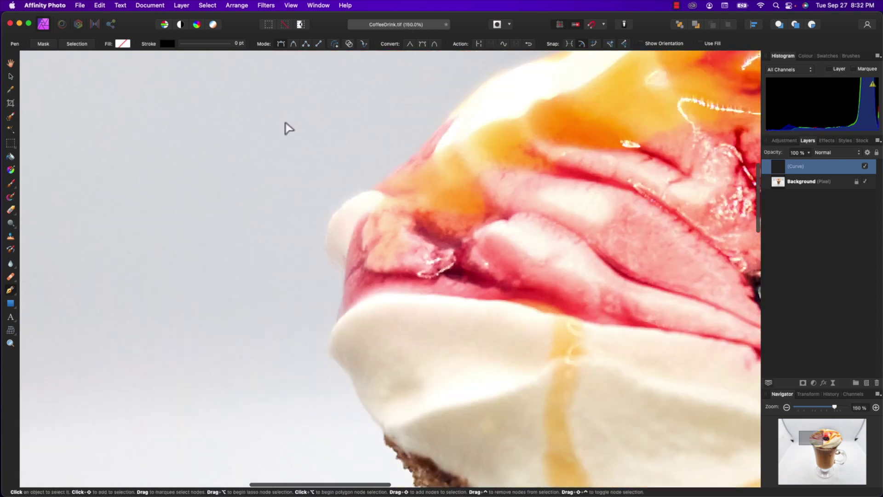
key("super+0")
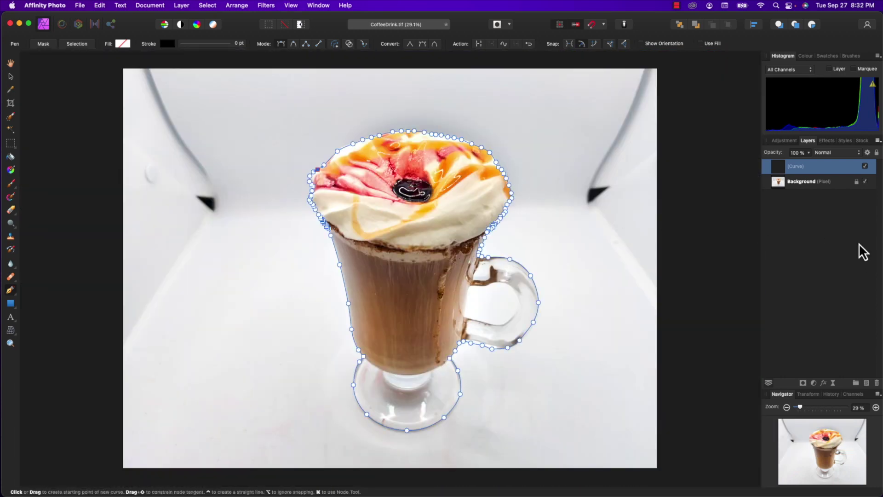
Step: Deselect the outline, zoom into the handle, and start a new path along its inner edge
left_click(828, 242)
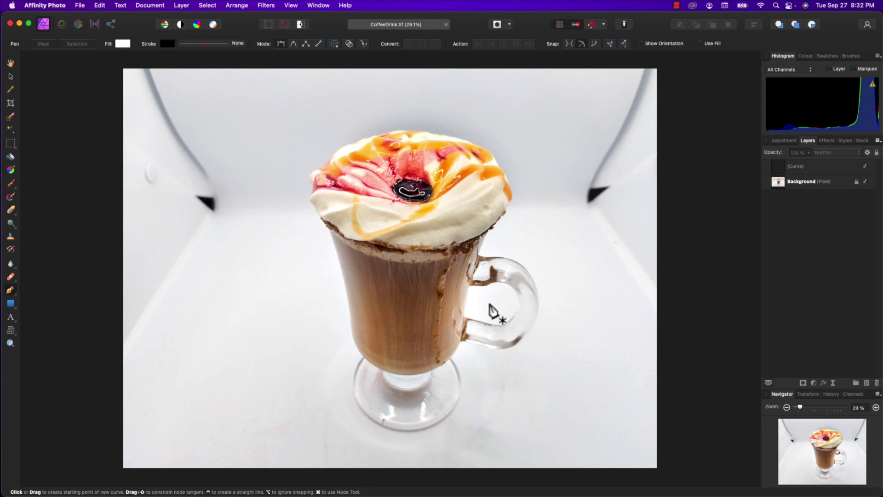
scroll(493, 310, "up", 3)
scroll(493, 312, "up", 4)
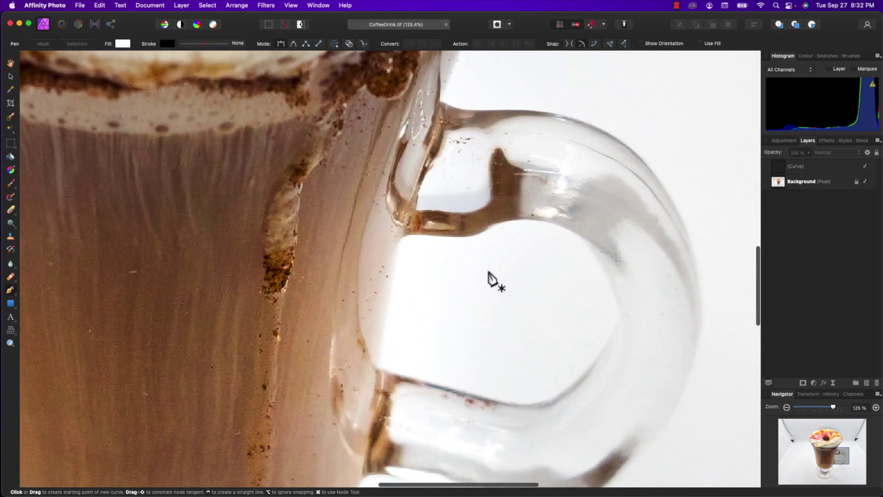
scroll(492, 280, "up", 3)
scroll(489, 276, "up", 2)
left_click(344, 196)
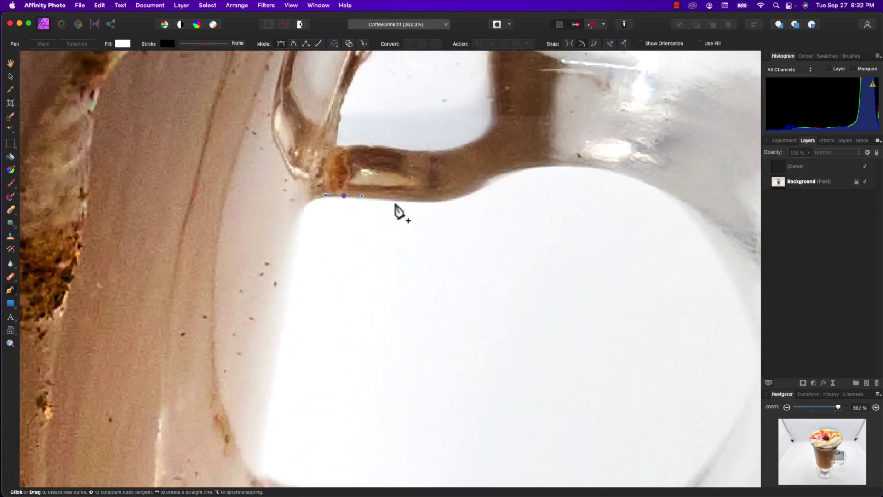
left_click(405, 202)
left_click(464, 193)
left_click_drag(567, 165, 599, 170)
Step: Extend the path down the inner handle edge and around its inner corner
scroll(599, 171, "right", 3)
left_click(529, 296)
left_click(509, 381)
scroll(495, 416, "down", 3)
left_click(548, 313)
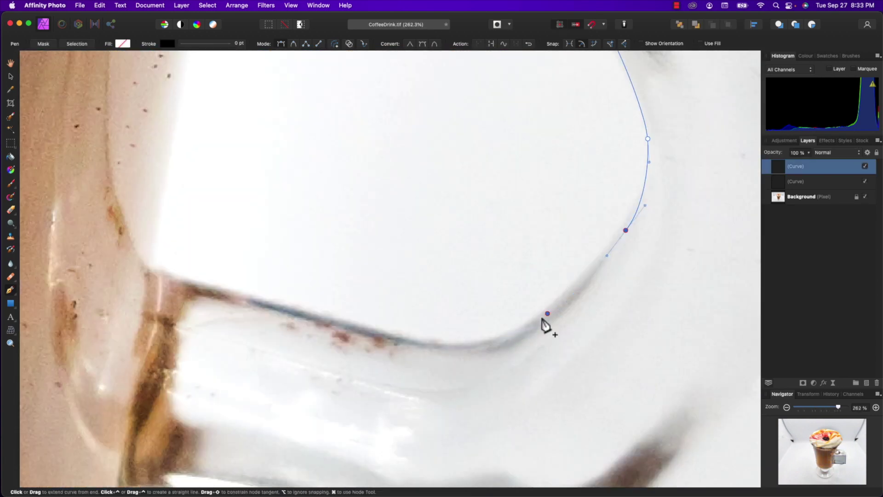
left_click_drag(404, 342, 309, 325)
scroll(309, 331, "up", 2)
scroll(309, 332, "left", 4)
Step: Trace the opening's bottom and glass side back to the start, closing the path
left_click(369, 378)
left_click(327, 361)
left_click(344, 257)
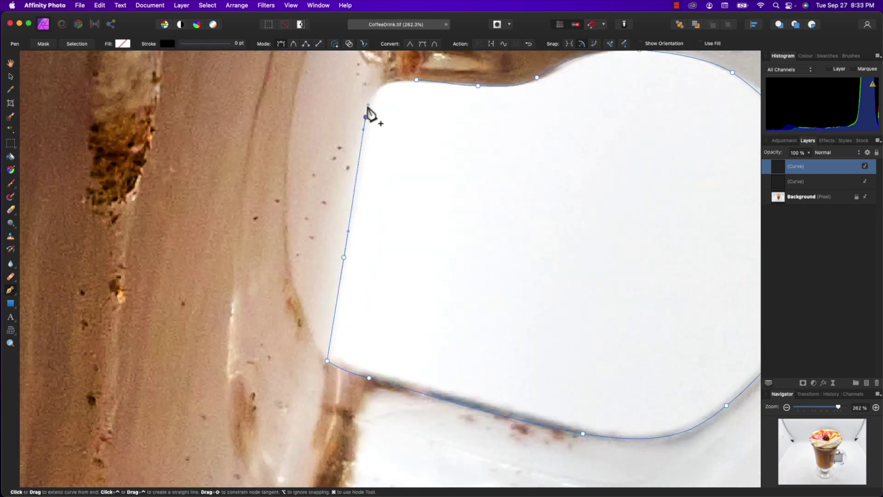
left_click(366, 117)
left_click(385, 84)
left_click(417, 79)
left_click(416, 80)
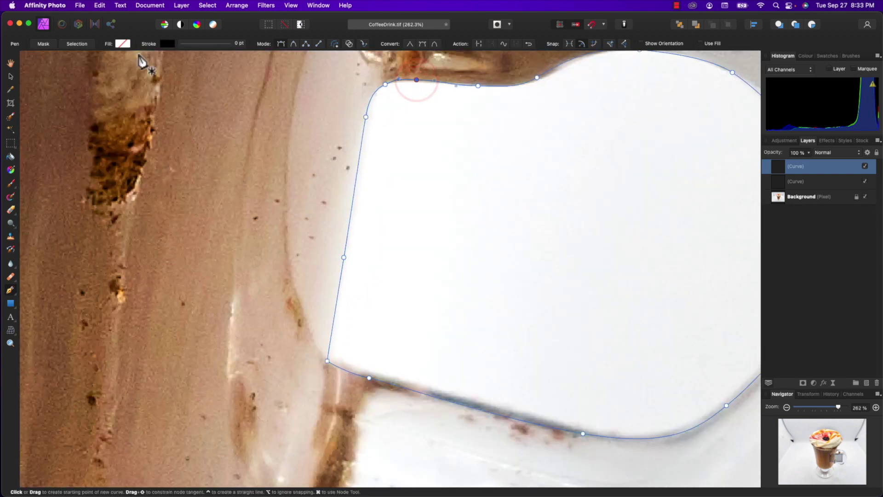
left_click(11, 77)
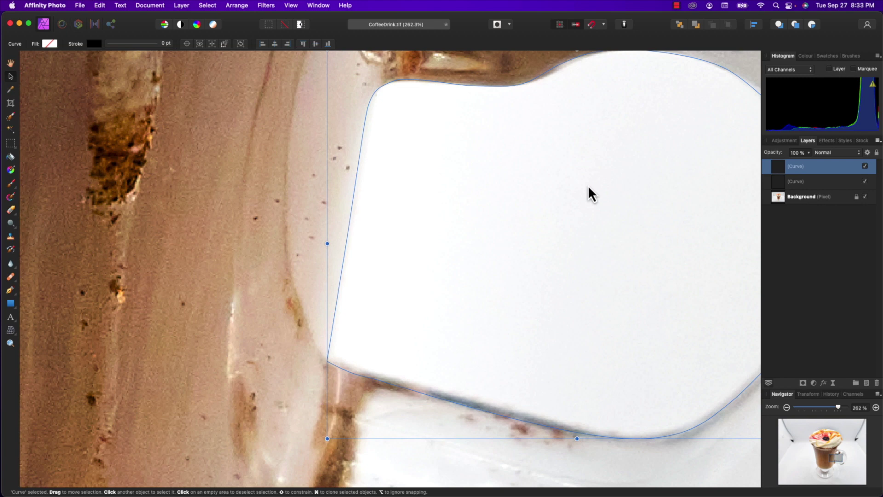
key("super+0")
Step: Select both Curve layers and apply Layer > Geometry > Subtract to cut the handle gap, then select the result
left_click(805, 181)
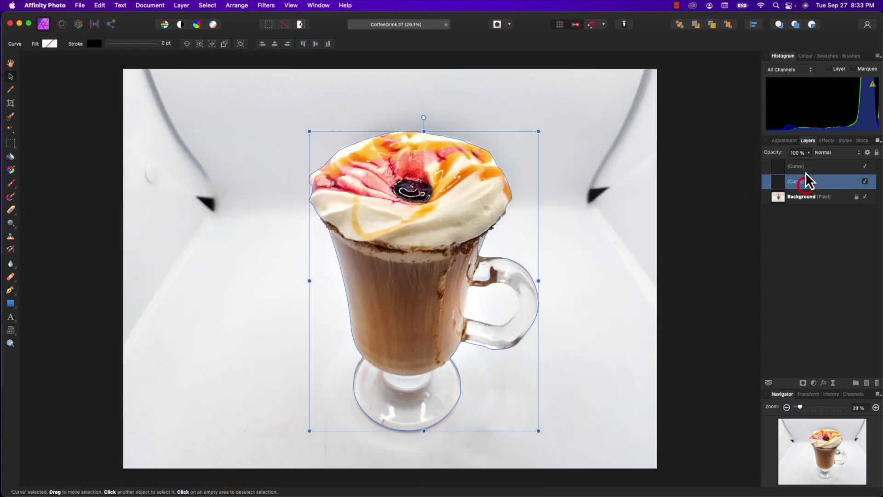
left_click(804, 169, "shift")
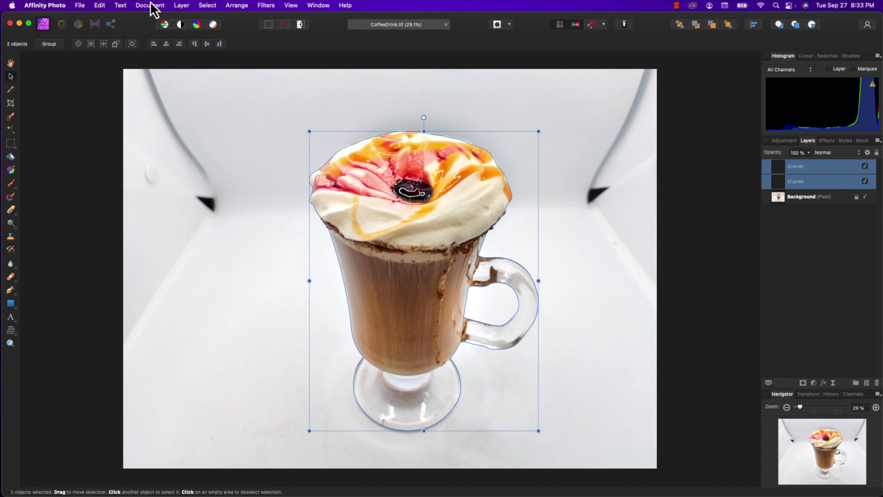
left_click(182, 6)
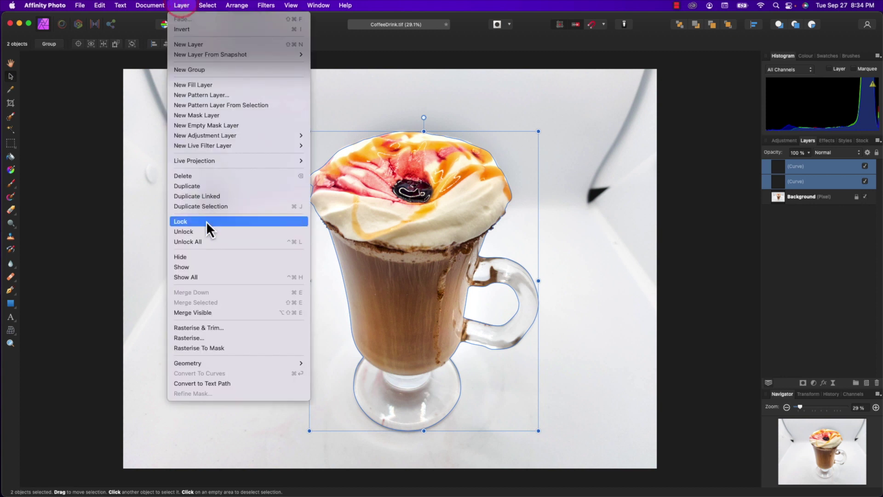
mouse_move(198, 364)
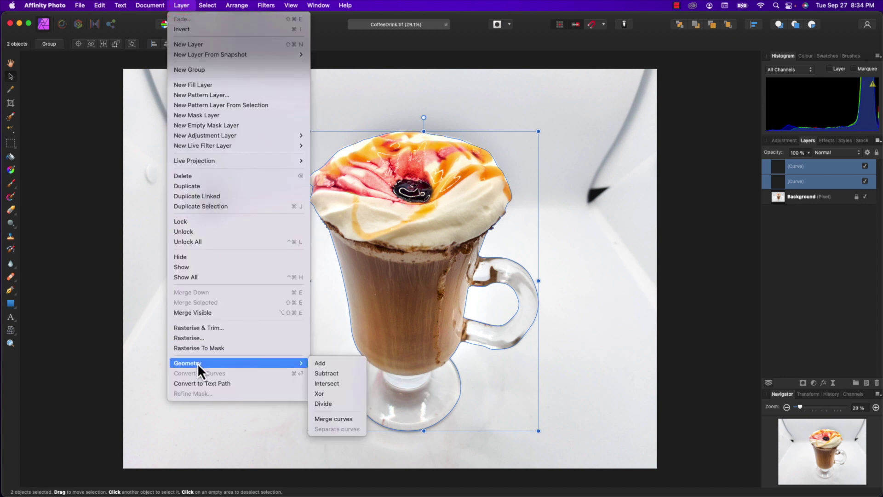
left_click(351, 374)
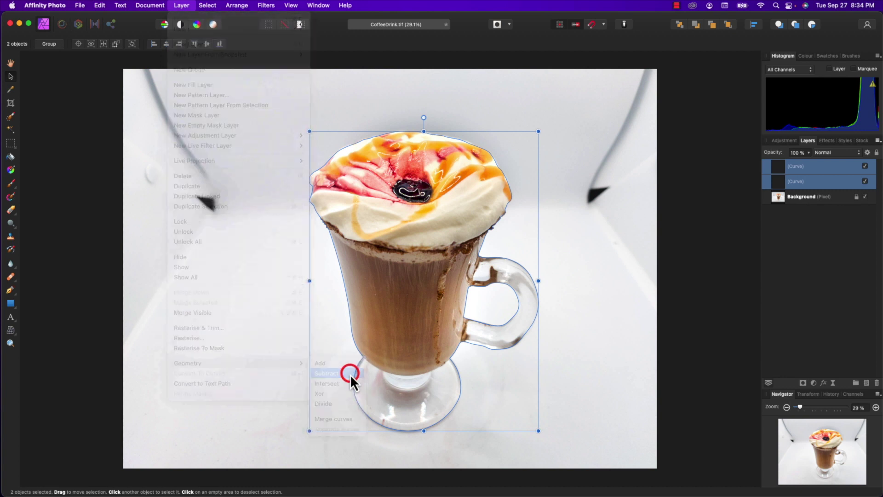
left_click(781, 168)
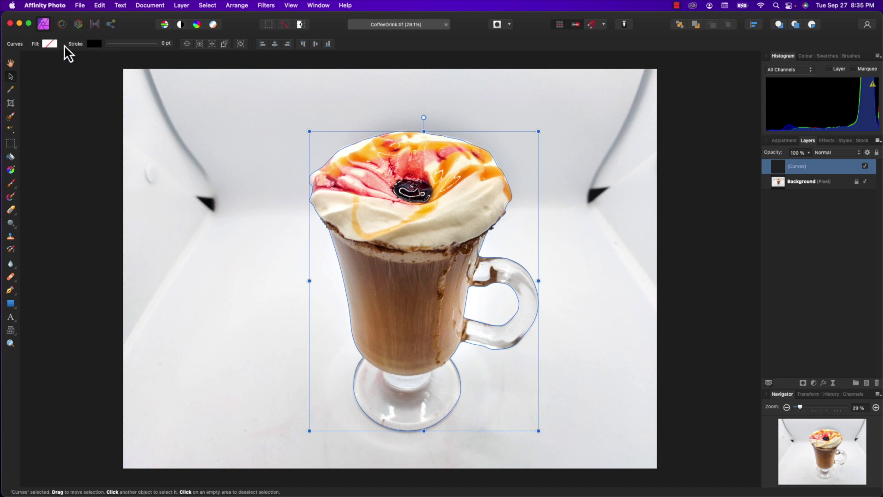
Step: Fill the cup path with white, nest it under Background as a mask, then undo the masking
left_click(51, 44)
left_click_drag(102, 120, 78, 157)
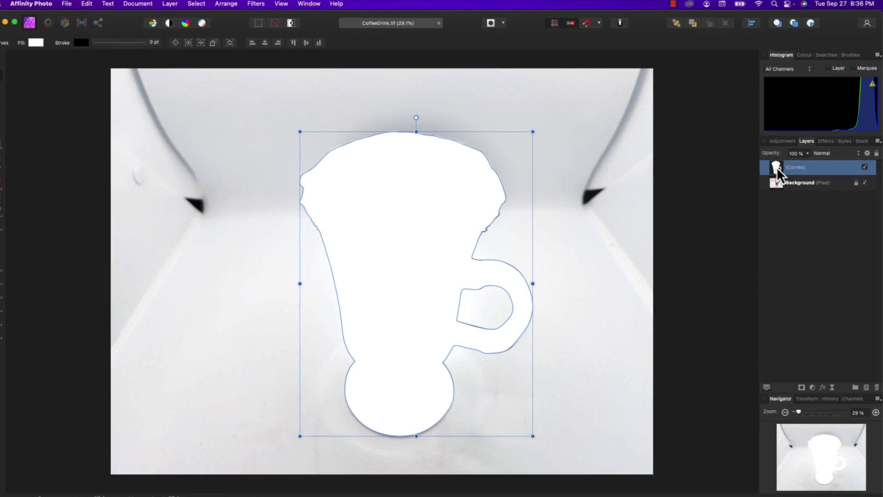
left_click(779, 167)
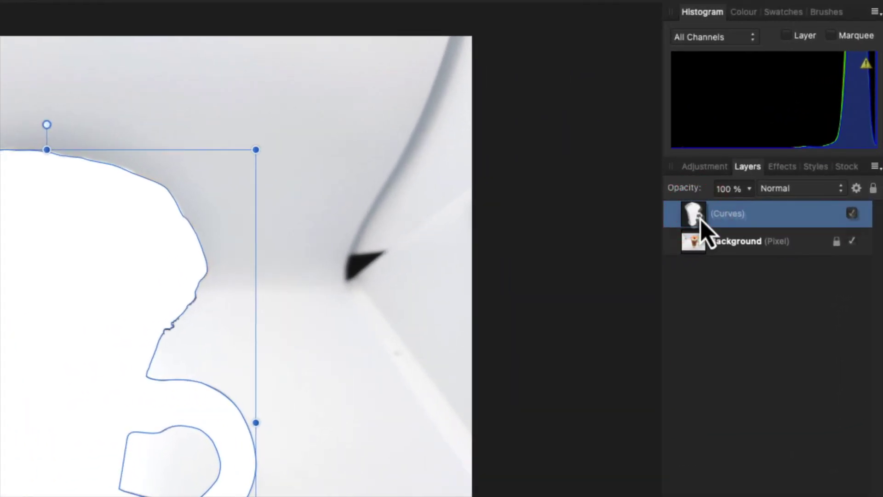
left_click_drag(700, 218, 703, 244)
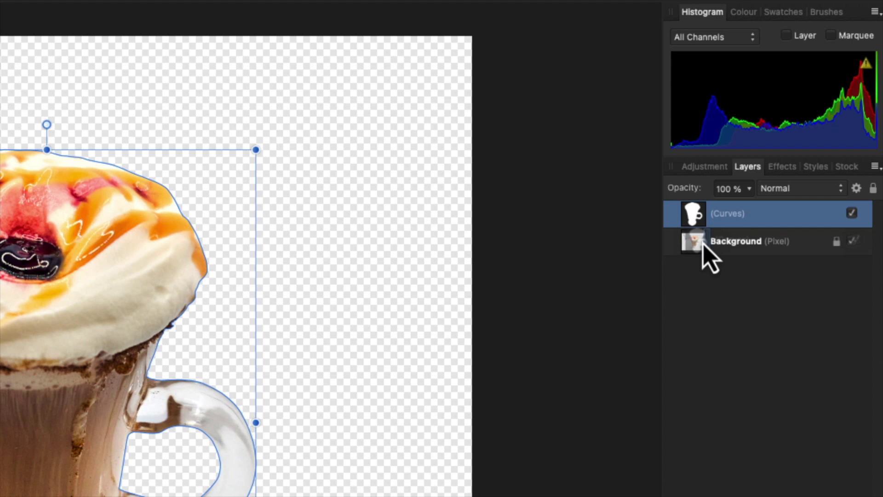
left_click_drag(703, 245, 703, 245)
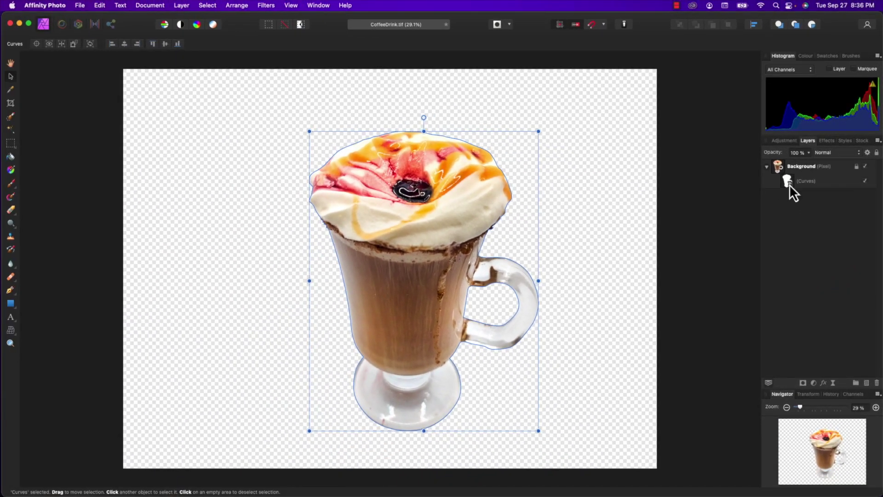
key("super+z")
key("super+z")
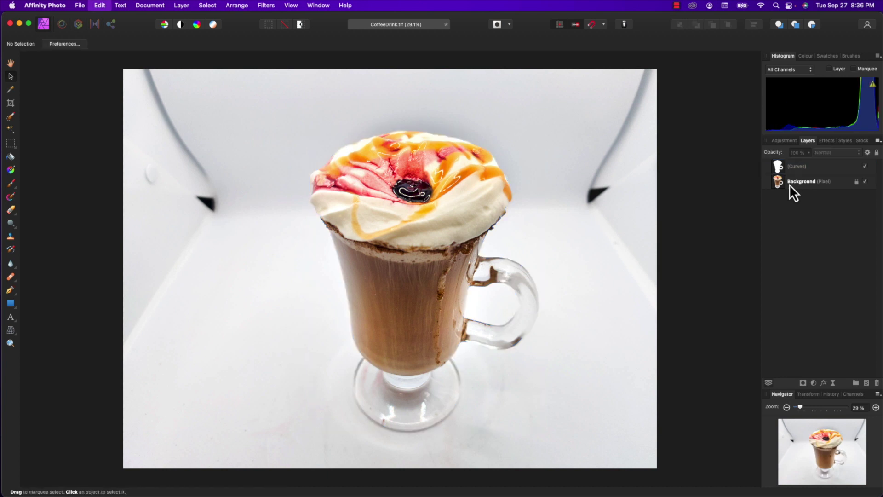
Step: Reselect the cup-outline Curves layer and use the Pen tool's Mask option to mask the photo
key("super+shift+z")
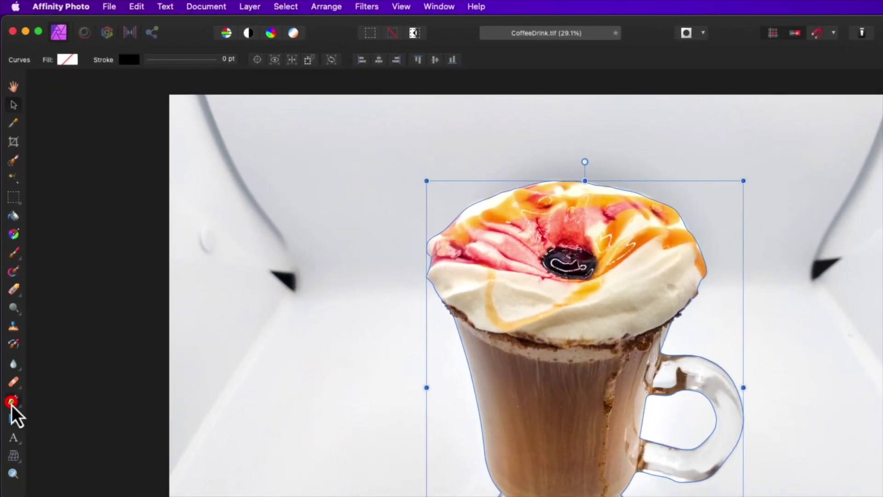
left_click(12, 402)
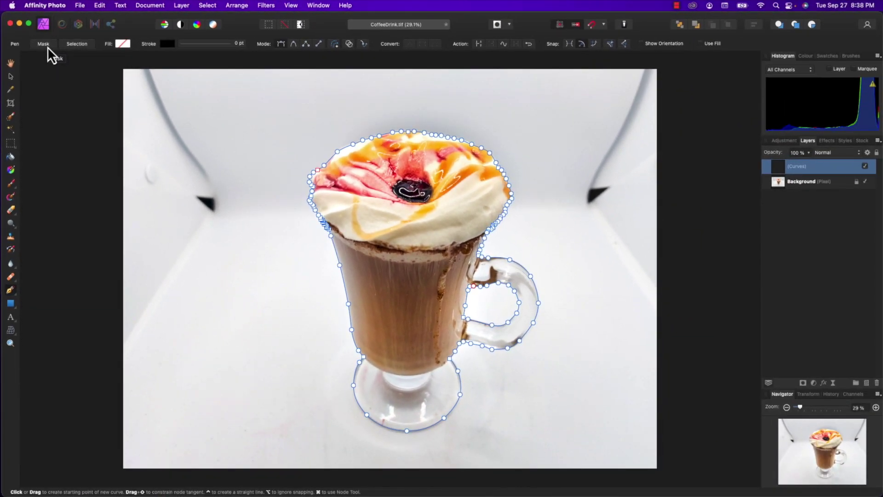
left_click(48, 46)
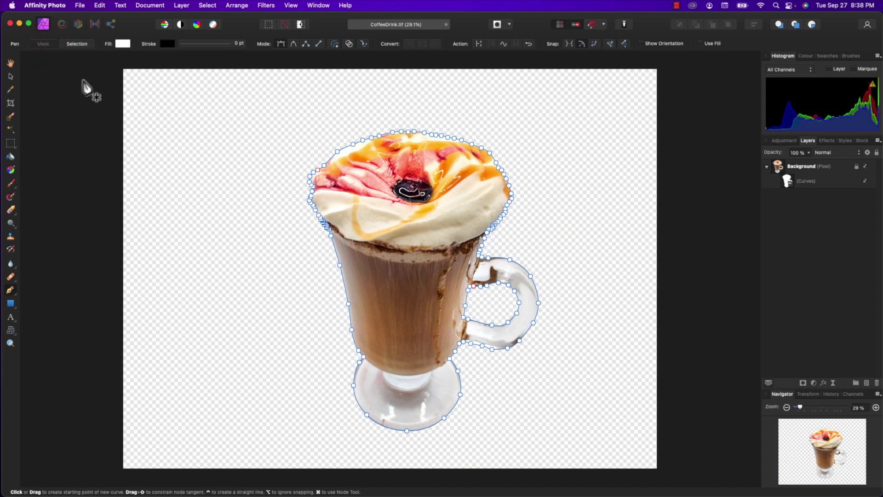
Step: Add a new Pixel layer below Background and flood-fill it with white
key("g")
left_click(805, 56)
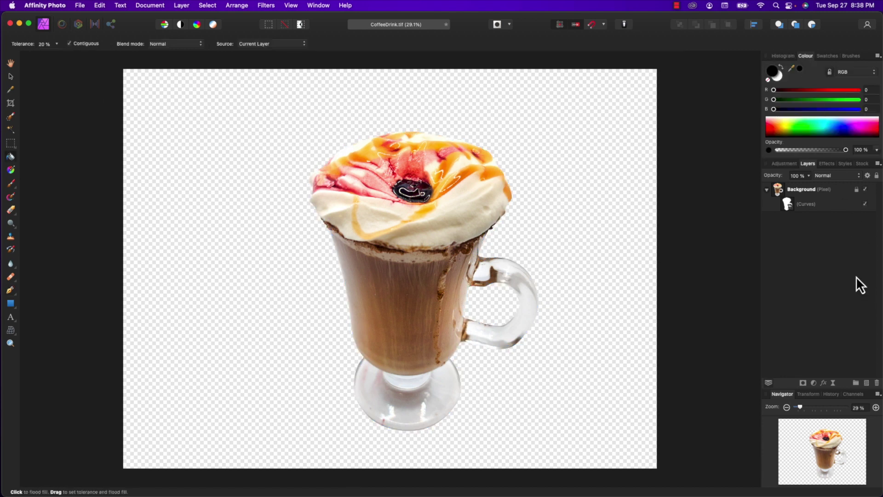
left_click(867, 383)
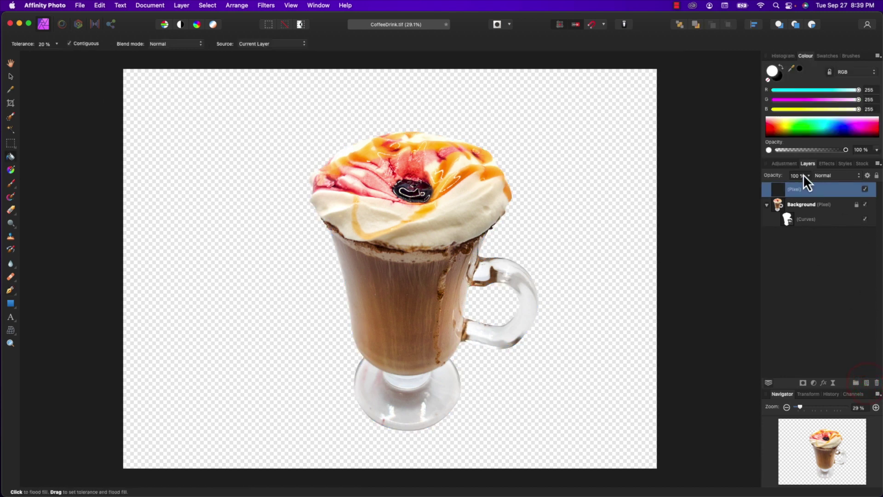
left_click_drag(799, 191, 796, 225)
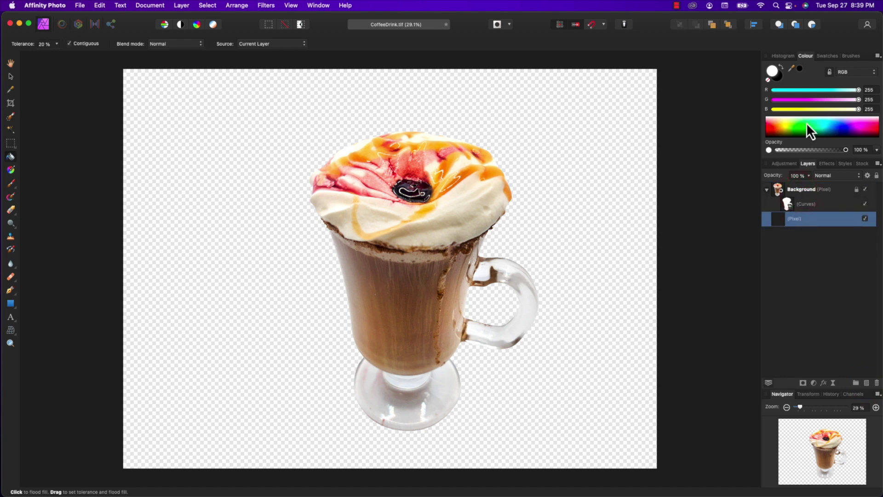
left_click(225, 156)
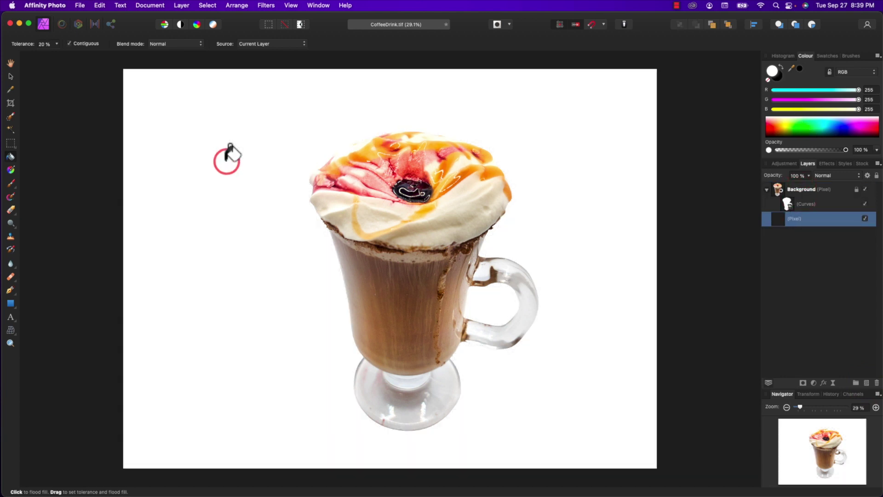
key("v")
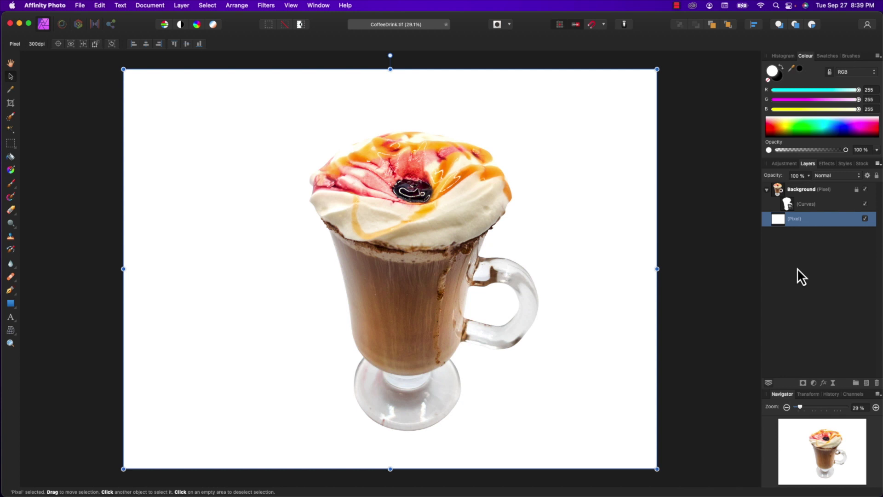
scroll(459, 190, "up", 5)
scroll(459, 186, "down", 10)
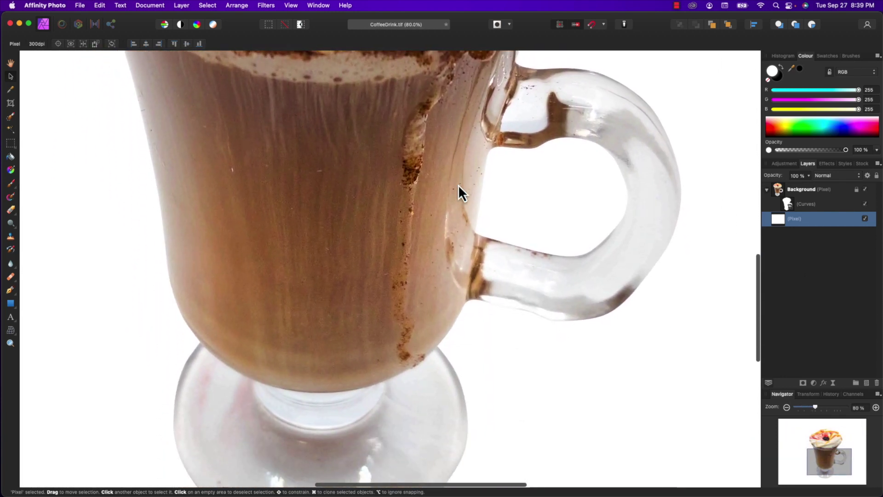
scroll(458, 185, "down", 3)
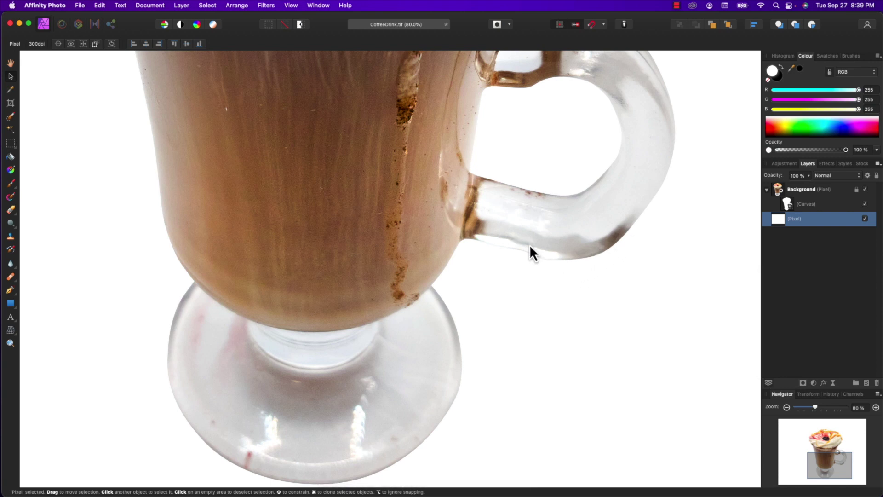
scroll(441, 313, "down", 3)
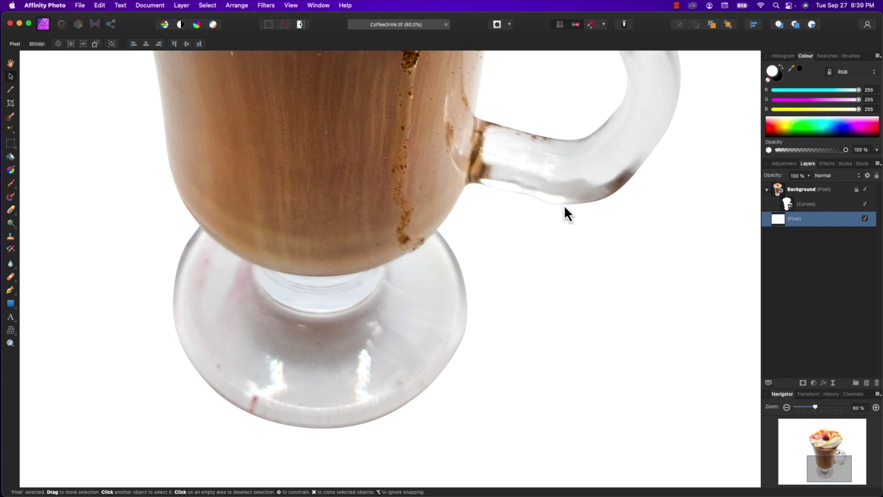
scroll(608, 218, "down", 5)
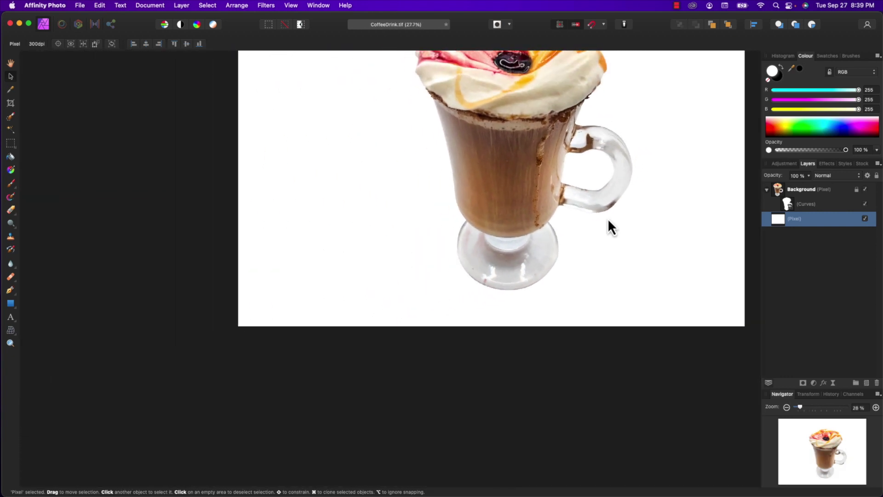
scroll(608, 219, "up", 5)
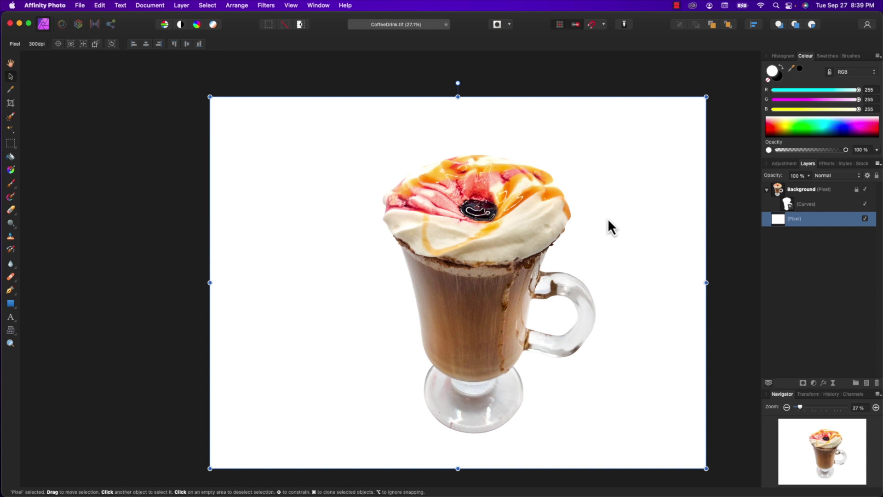
scroll(626, 239, "up", 4)
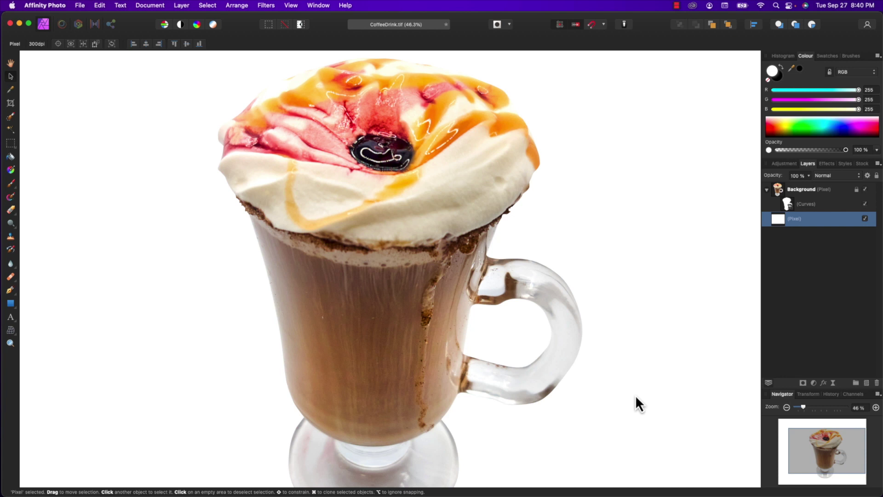
scroll(636, 396, "down", 3)
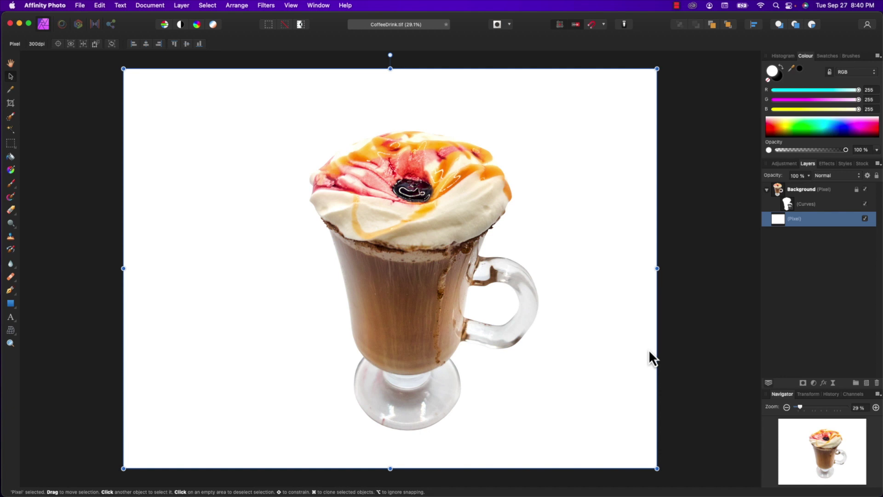